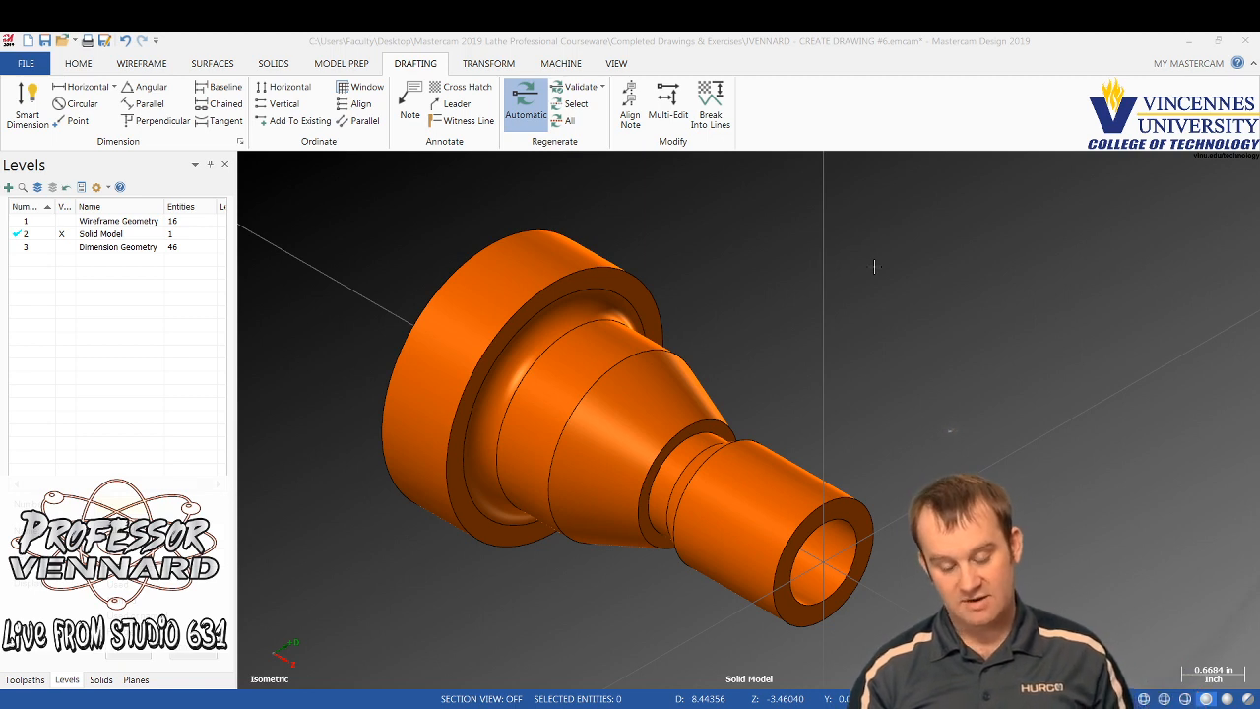
Save the drawing file and show the solid model in the top view
key(ctrl+s)
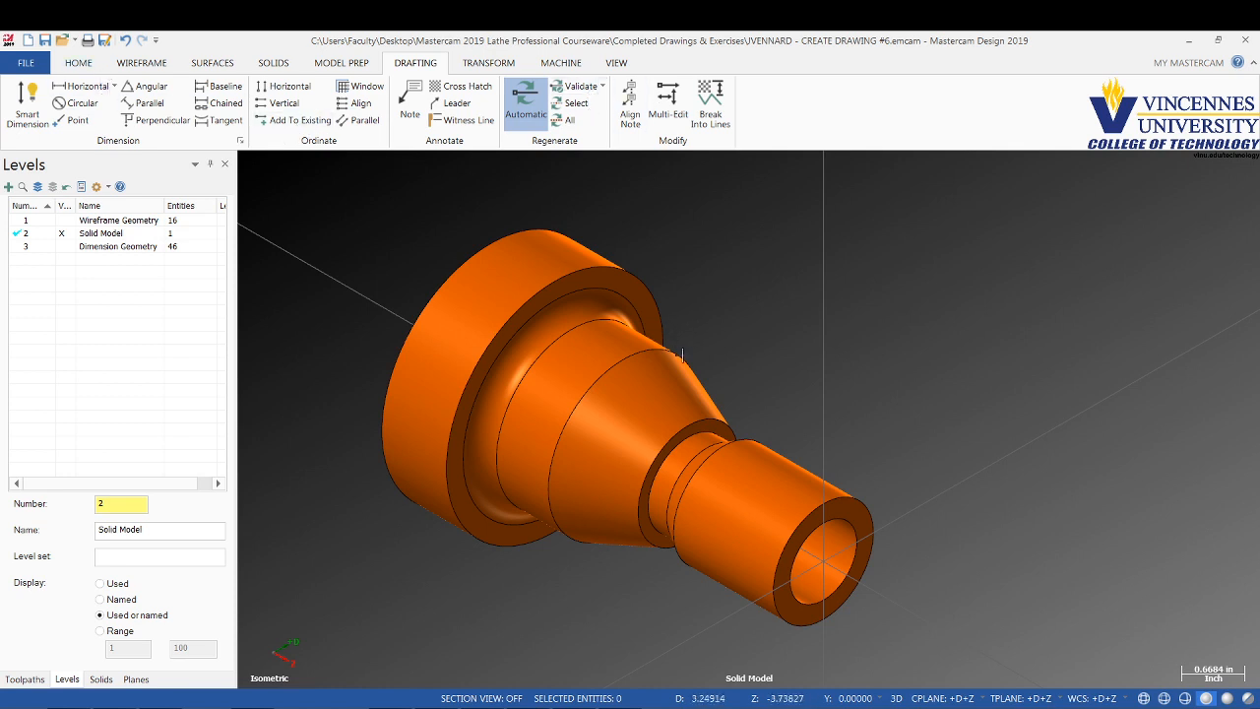
key(alt+1)
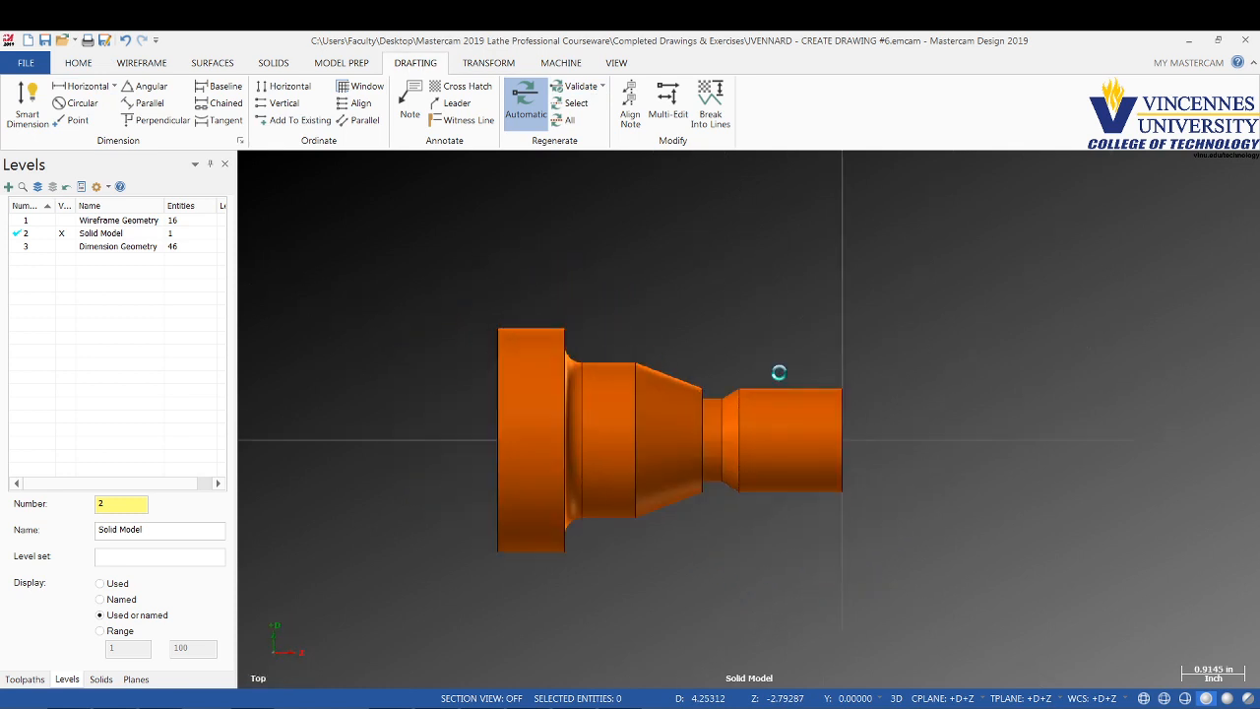
scroll(591, 450, up, 1)
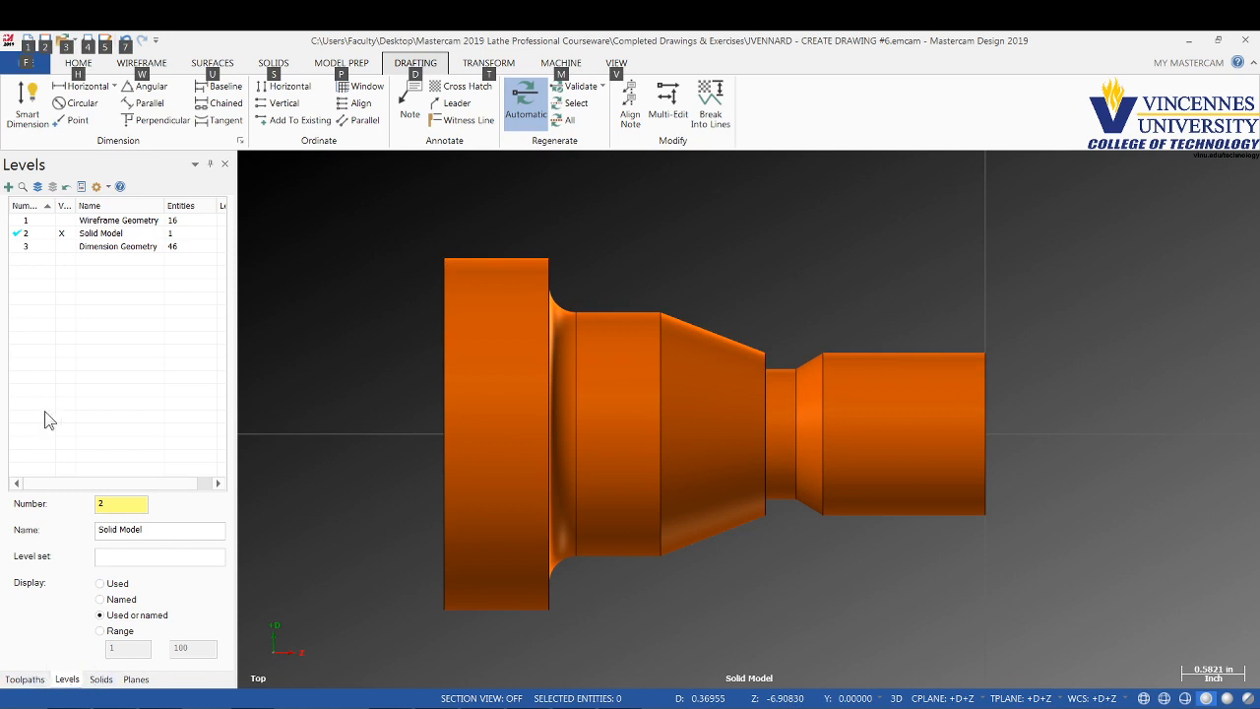
Create level 4 named "Machining Geometry" and make it the active level
drag(110, 504, 60, 510)
text(4)
key(Tab)
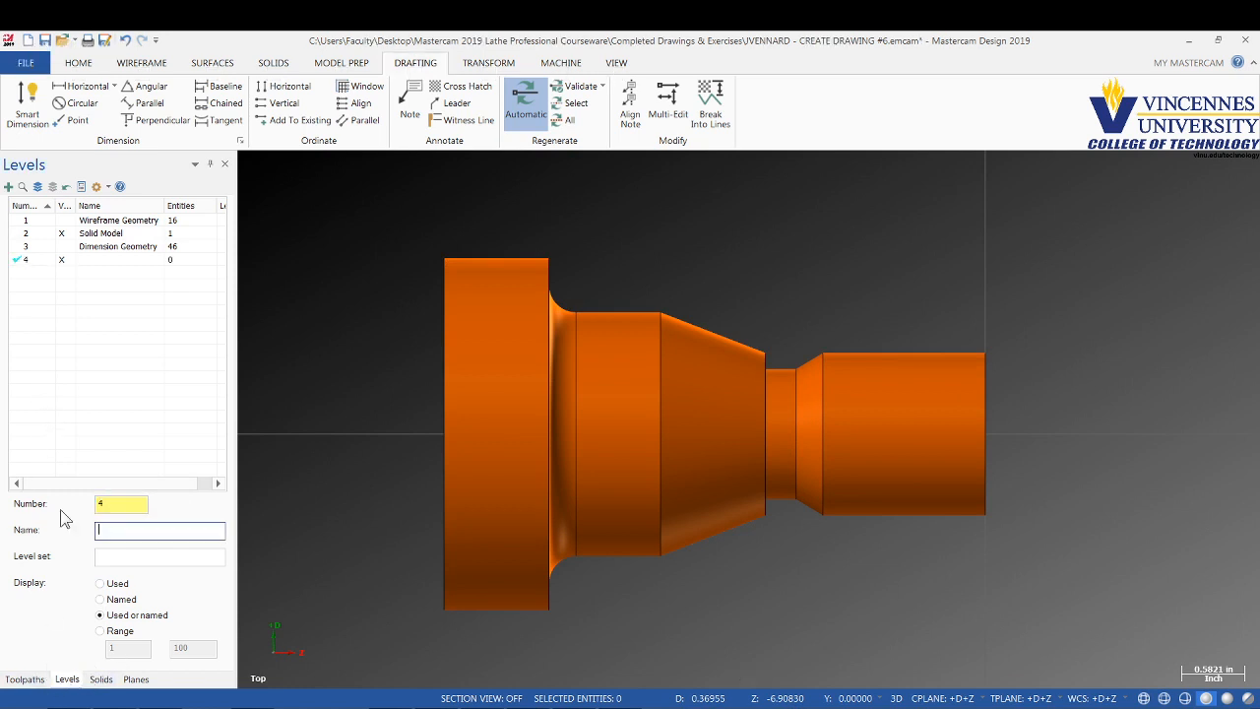
text(Machining Geometr)
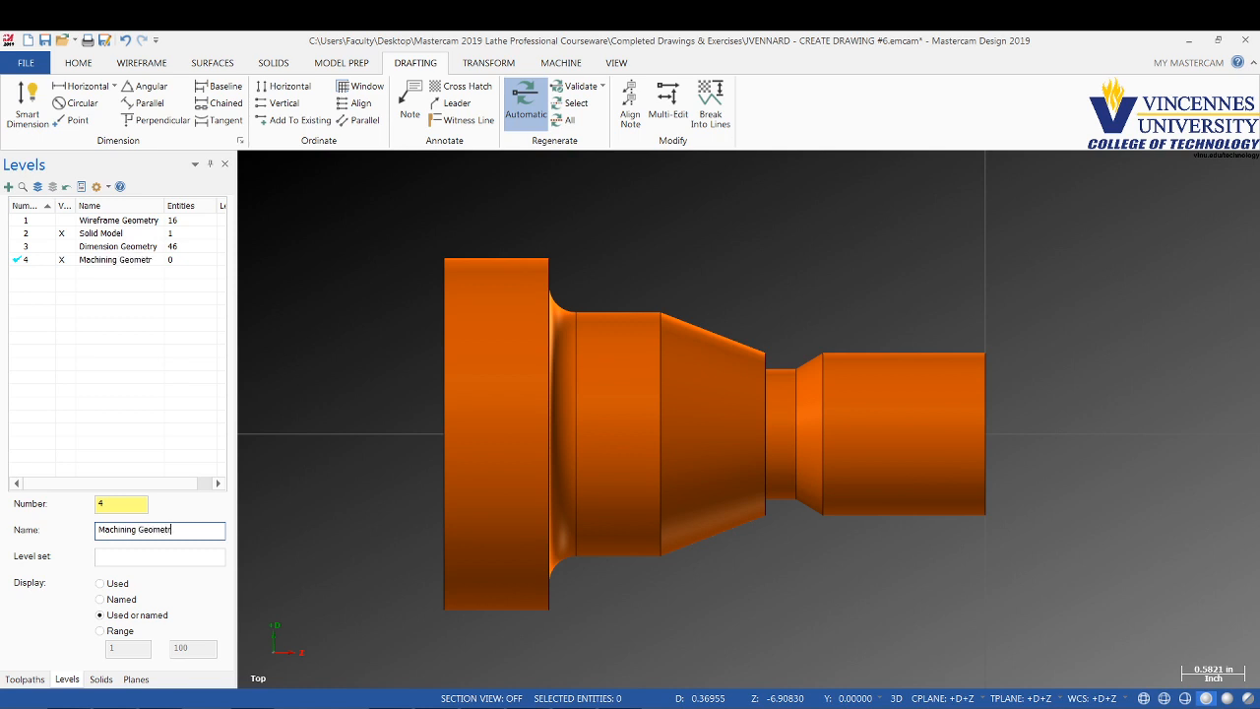
text(y)
key(Return)
click(49, 259)
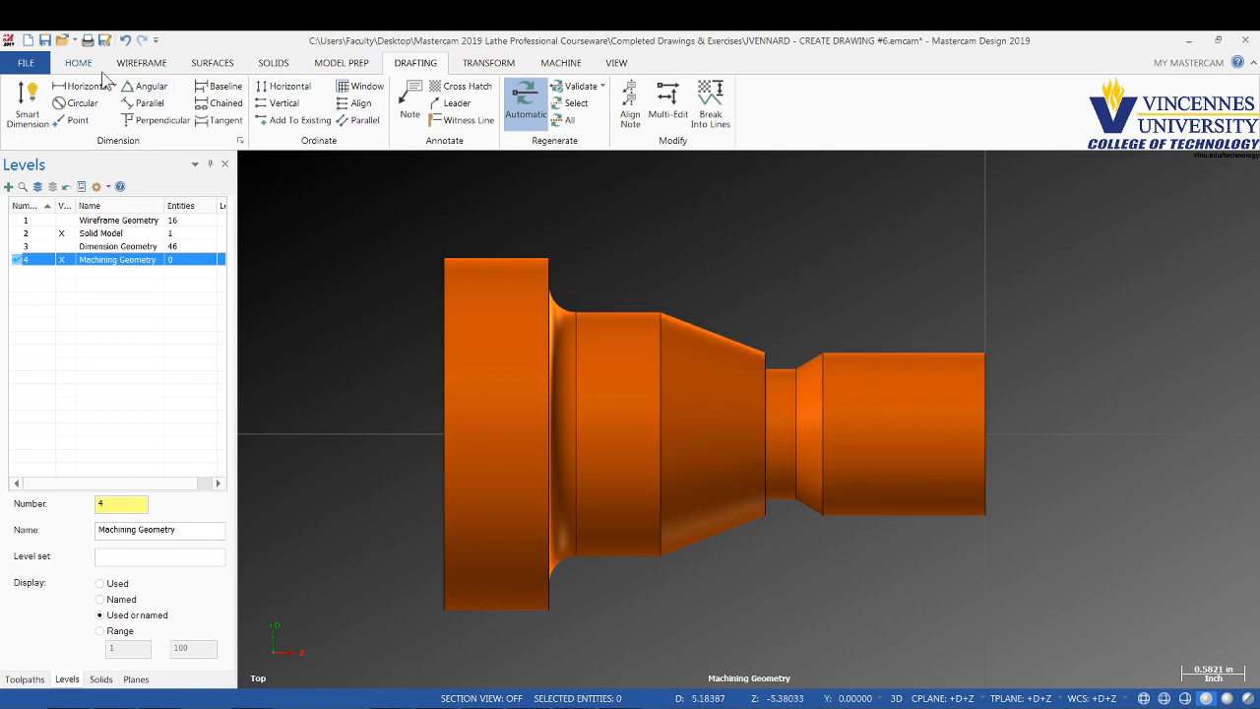
Create an upper turn profile of the solid body with the Spin method and hide the Solid Model level
click(141, 62)
click(607, 106)
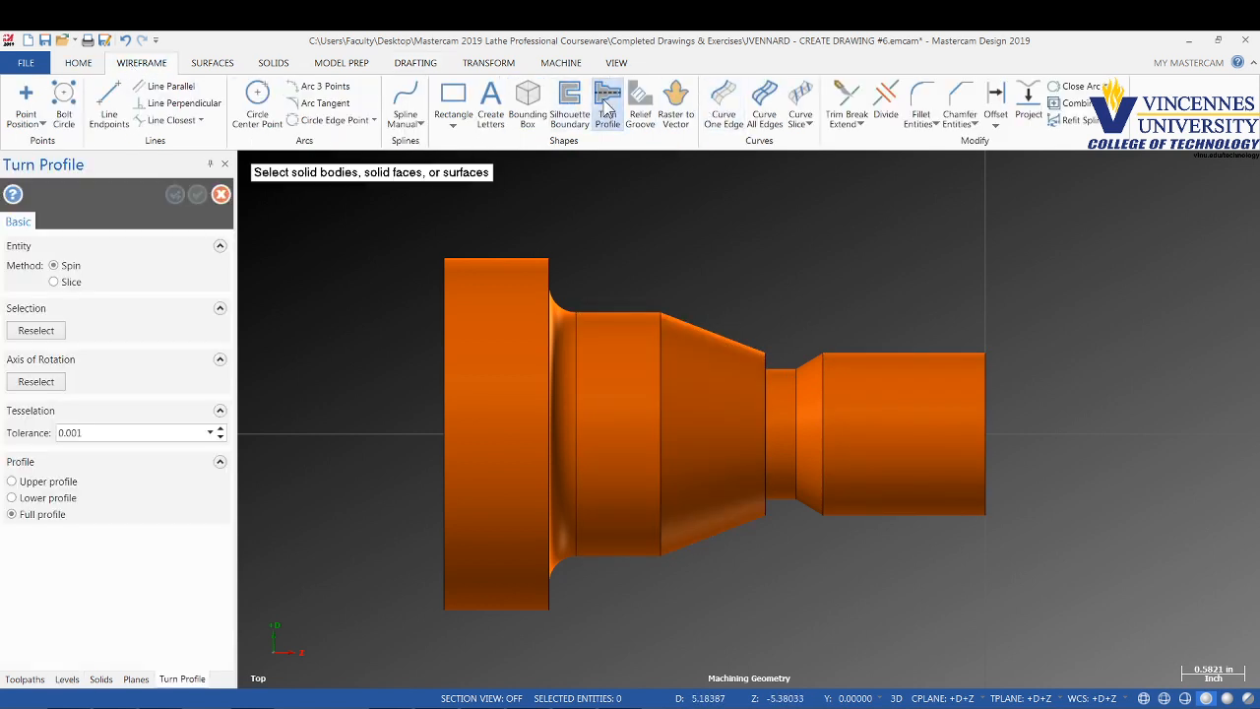
click(640, 330)
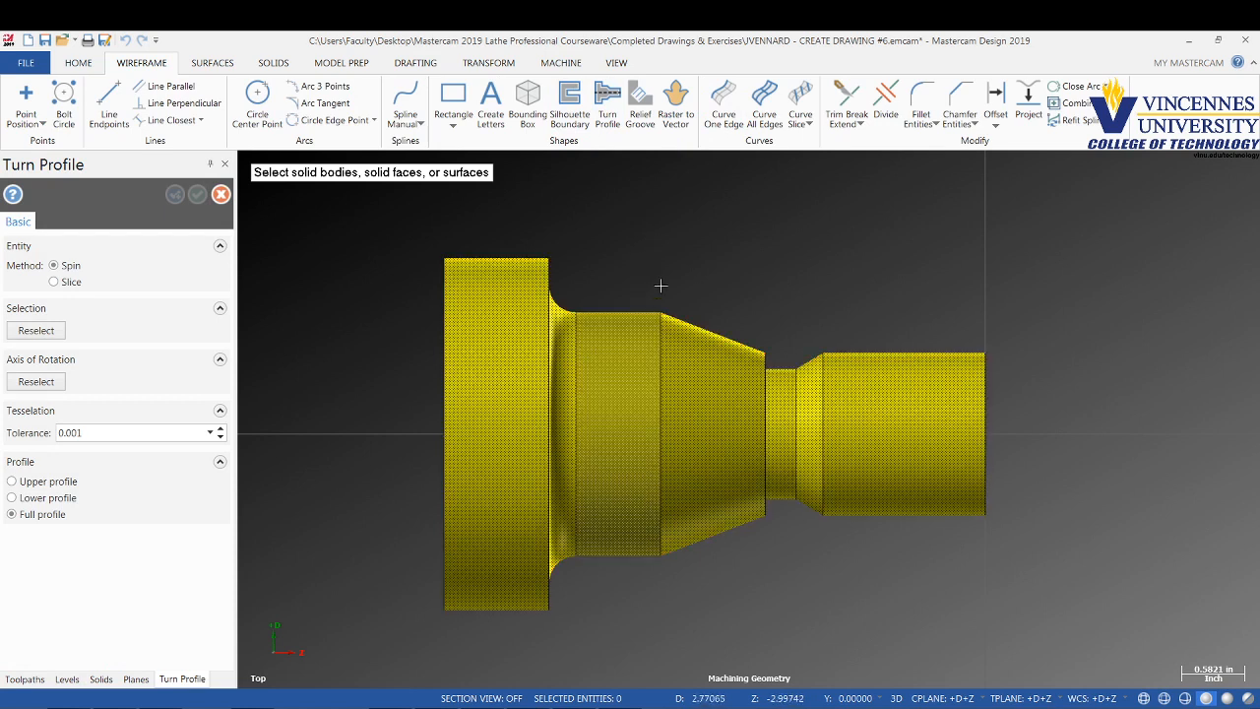
key(Return)
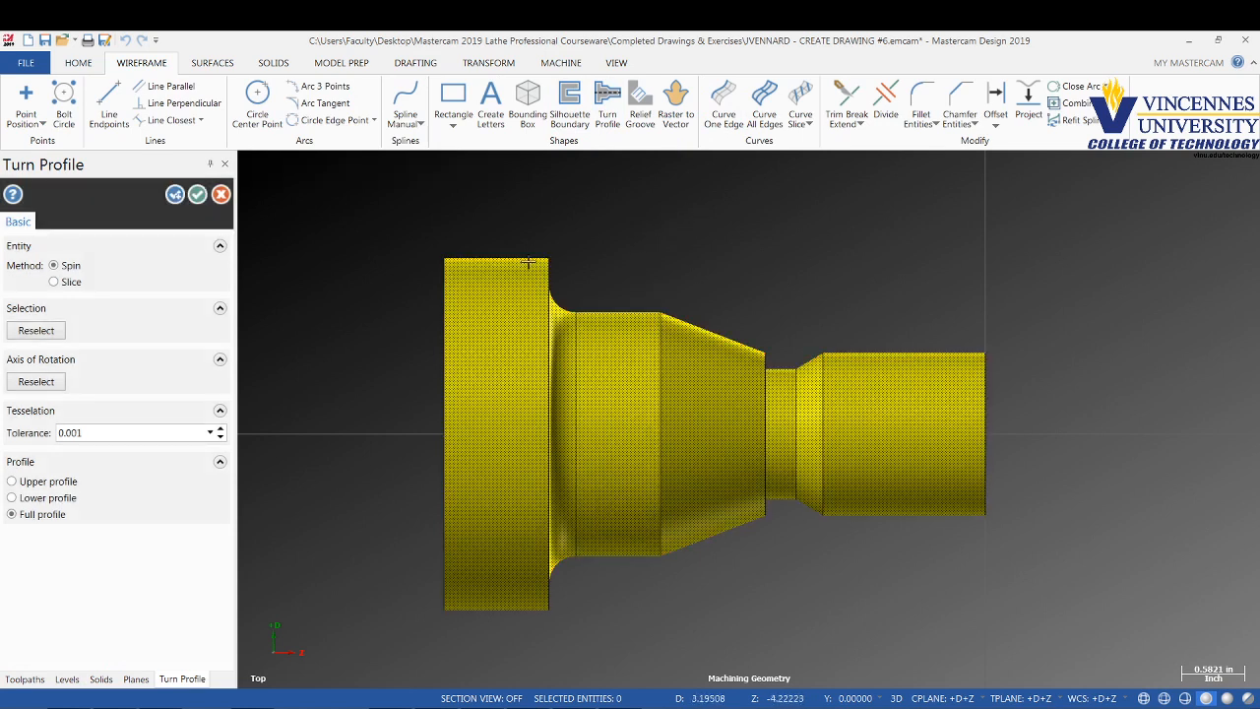
click(51, 482)
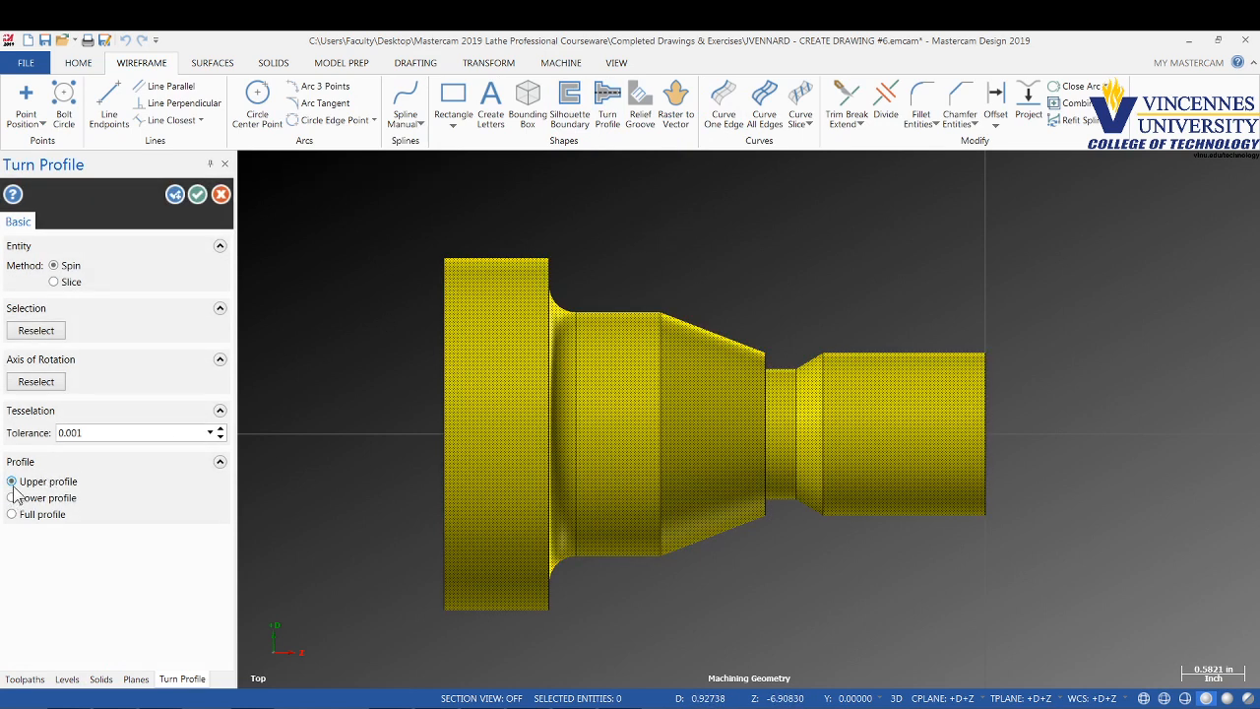
click(198, 195)
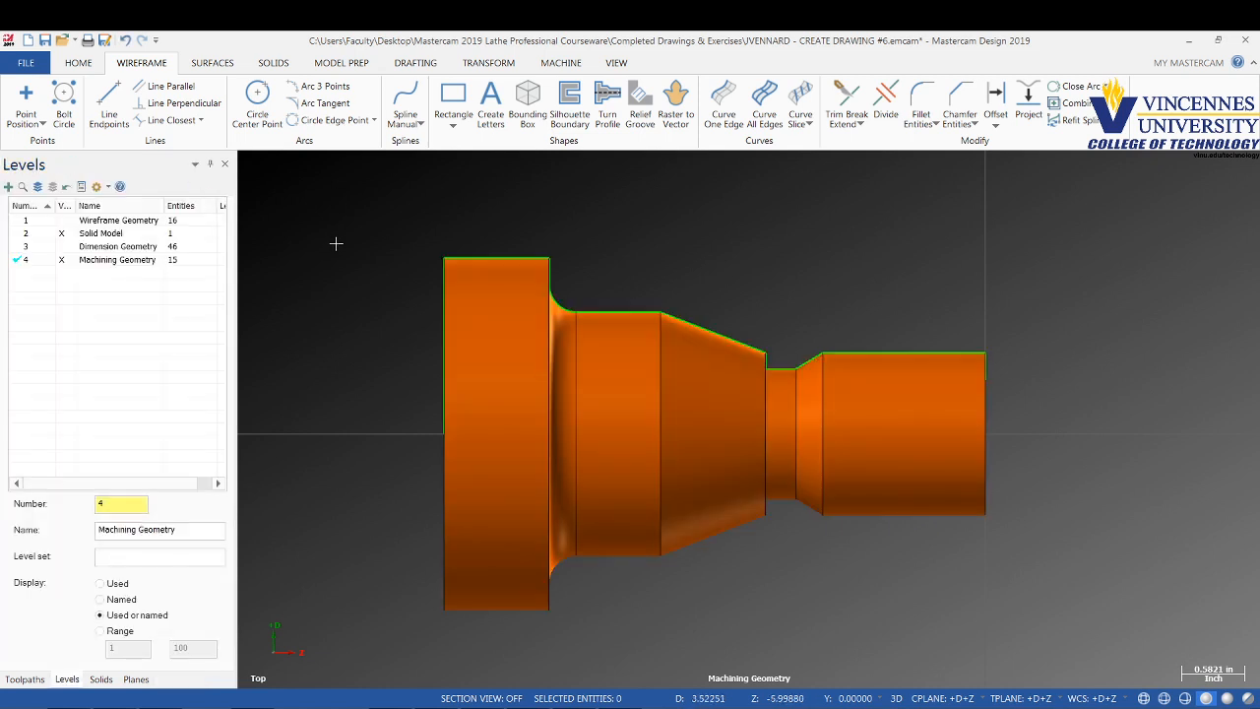
click(61, 234)
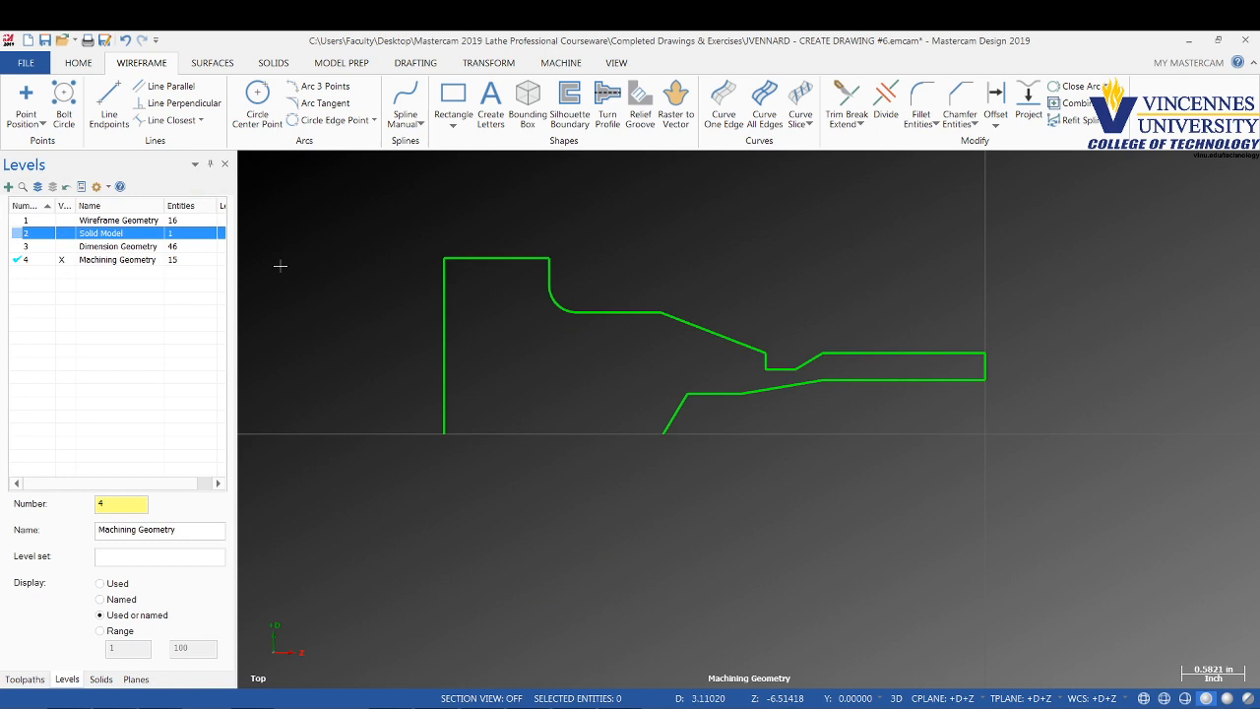
Add a lathe machine group using the LATHE_DEFAULT.MCAM-LMD machine definition
click(39, 681)
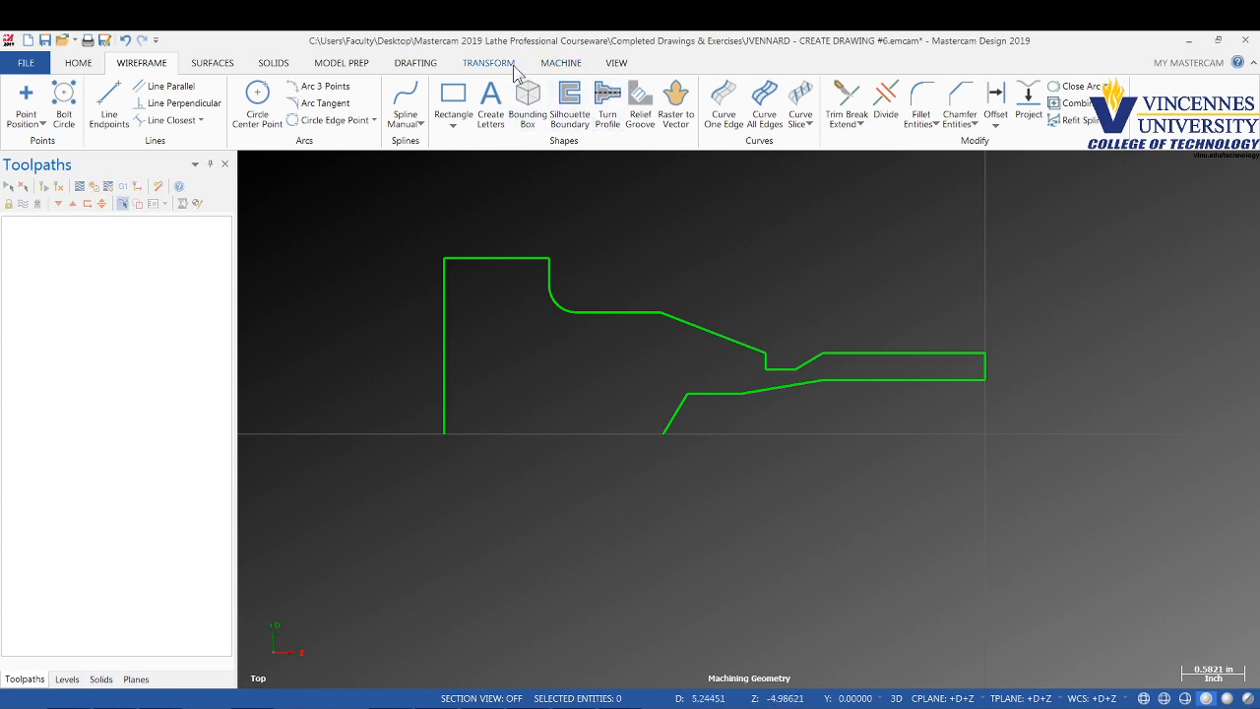
click(577, 65)
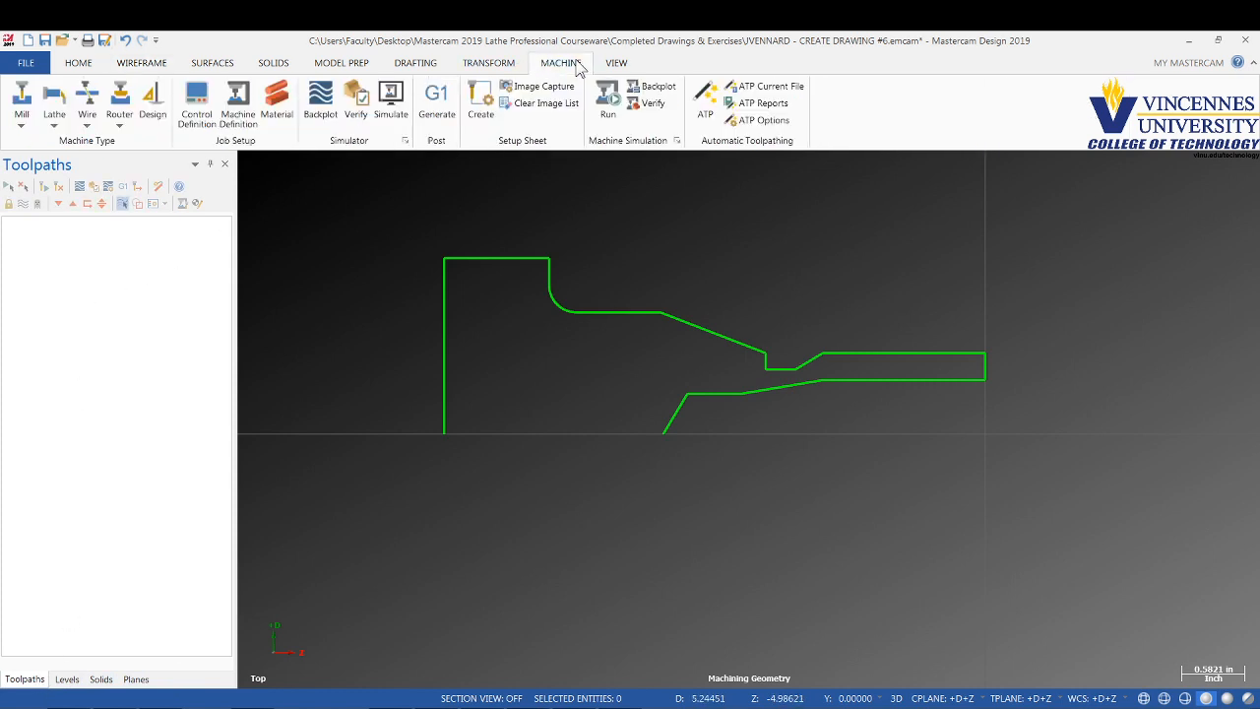
click(54, 125)
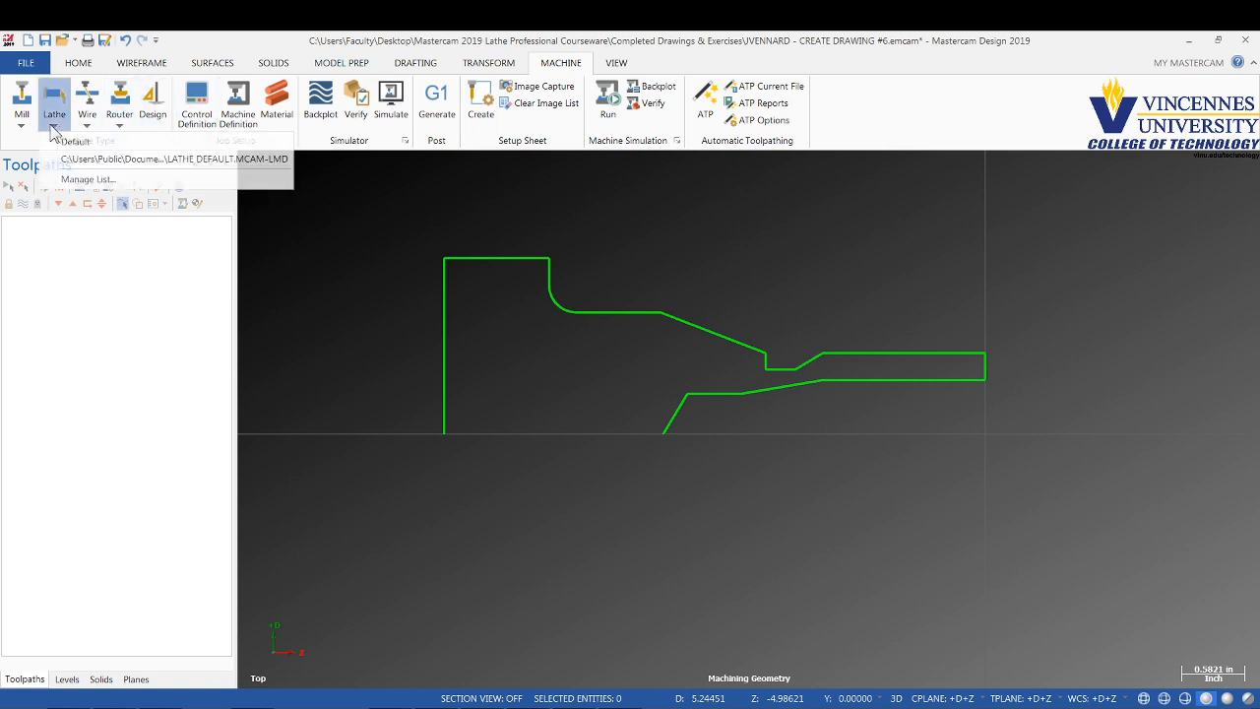
click(88, 160)
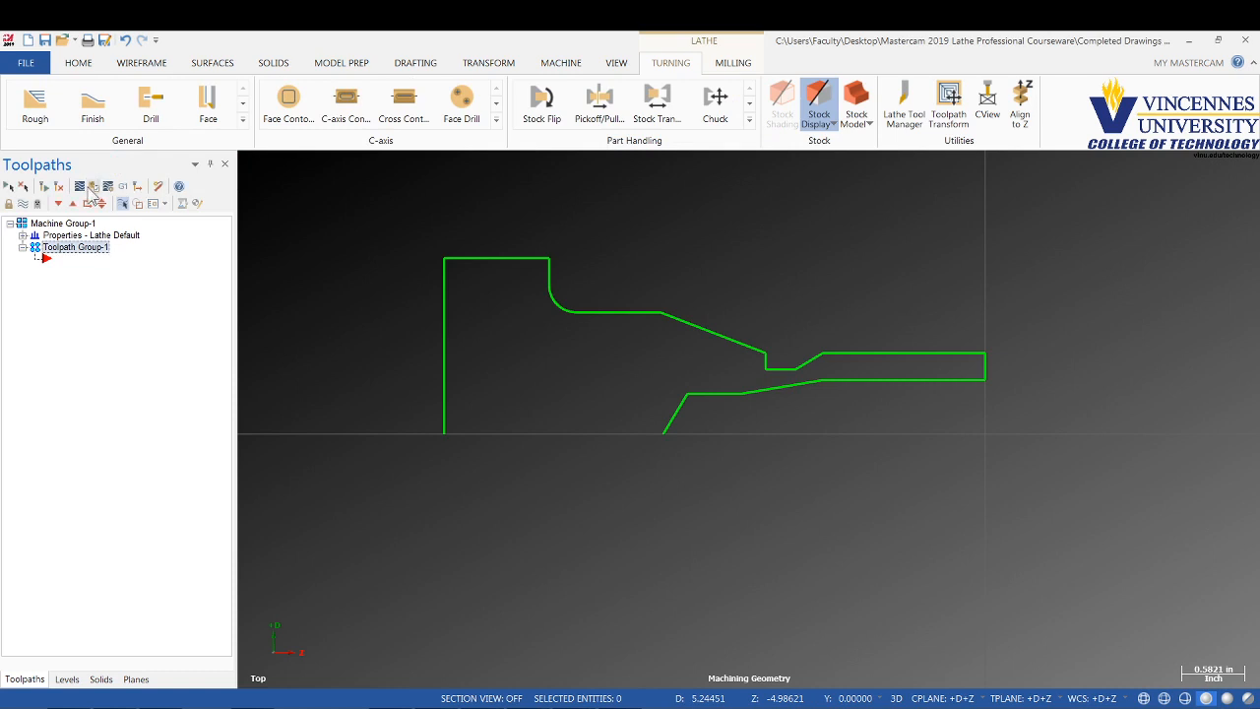
Name the machine group "Exercise #7 - Drawing #6" in its file properties
click(23, 236)
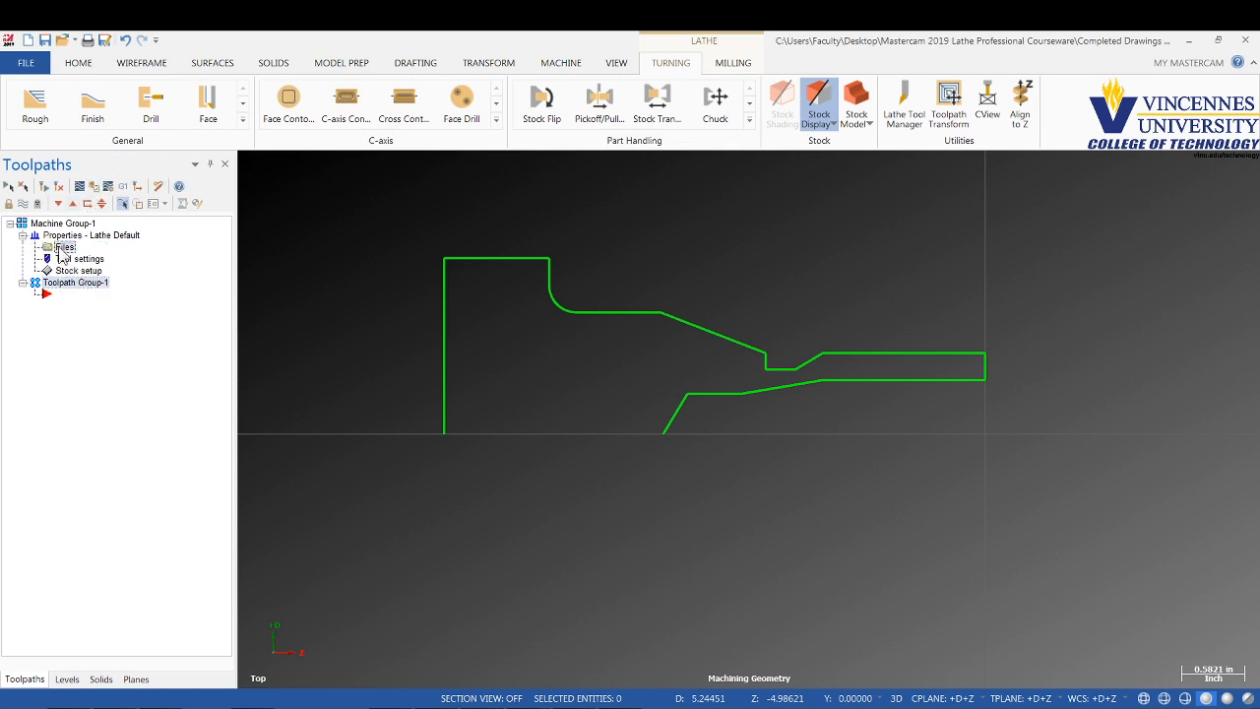
click(61, 247)
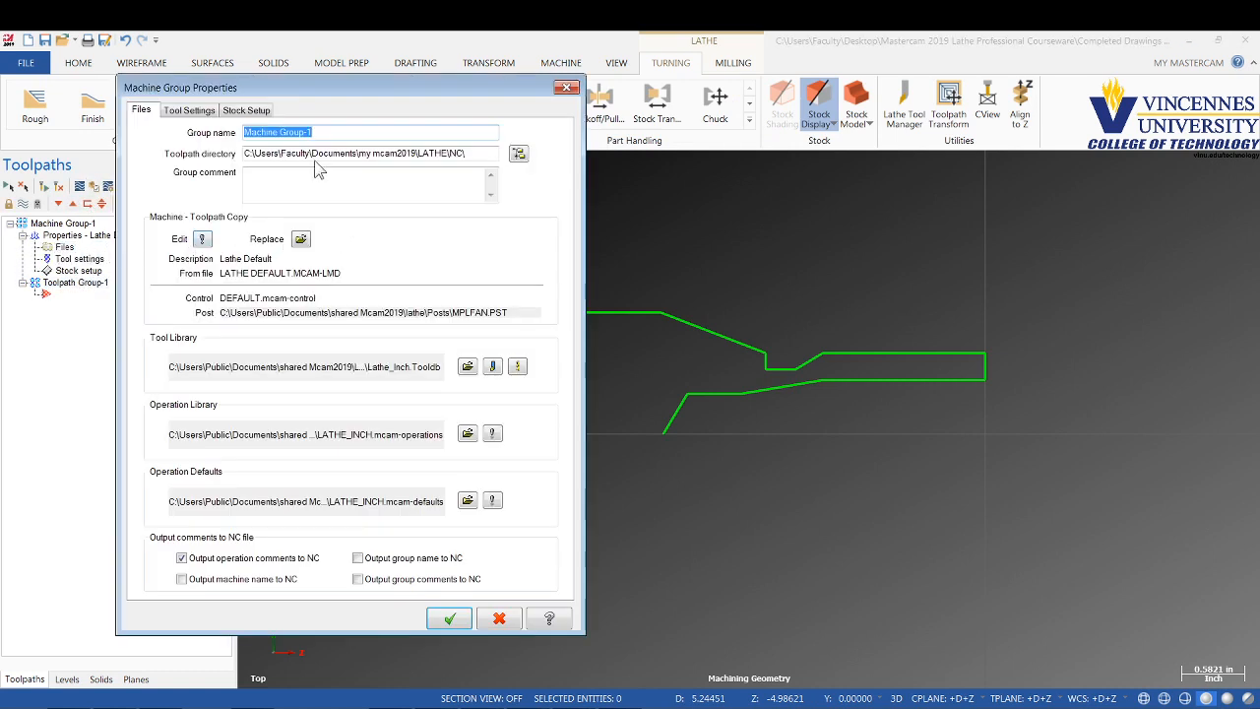
text(Exercise)
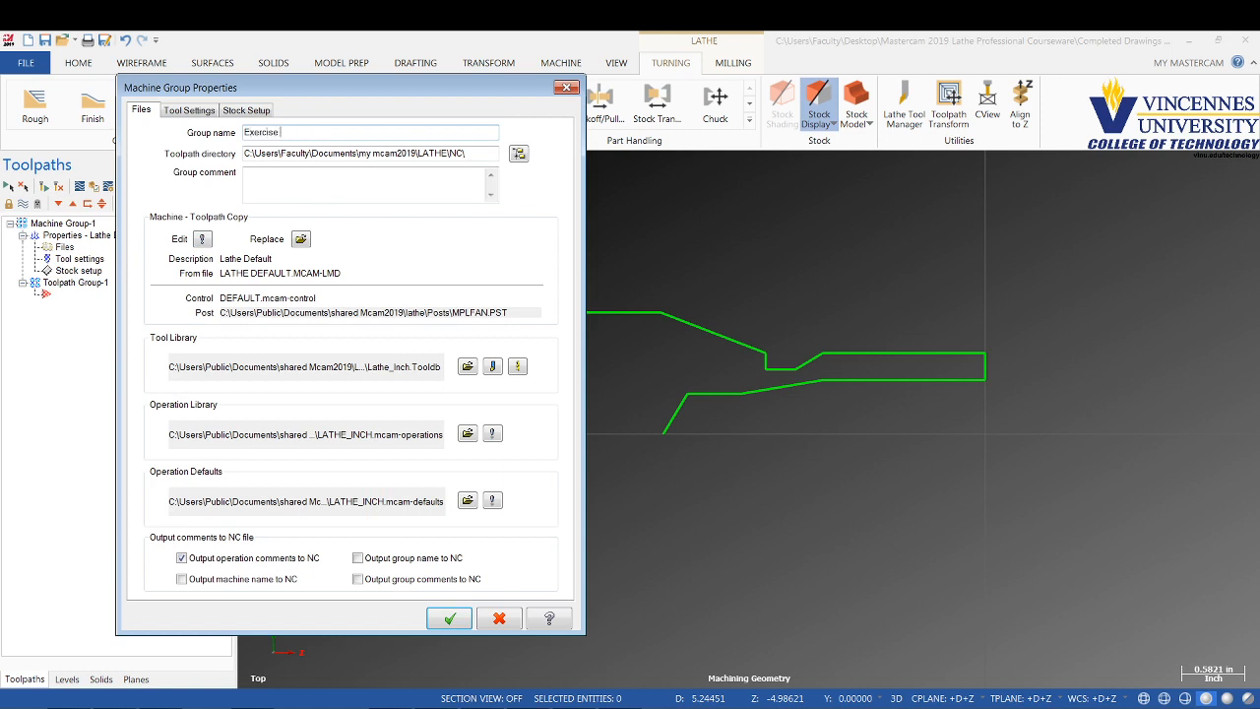
text( #7 - Drawing #6)
Set the machine group's default program number to 6 in the tool settings
click(196, 114)
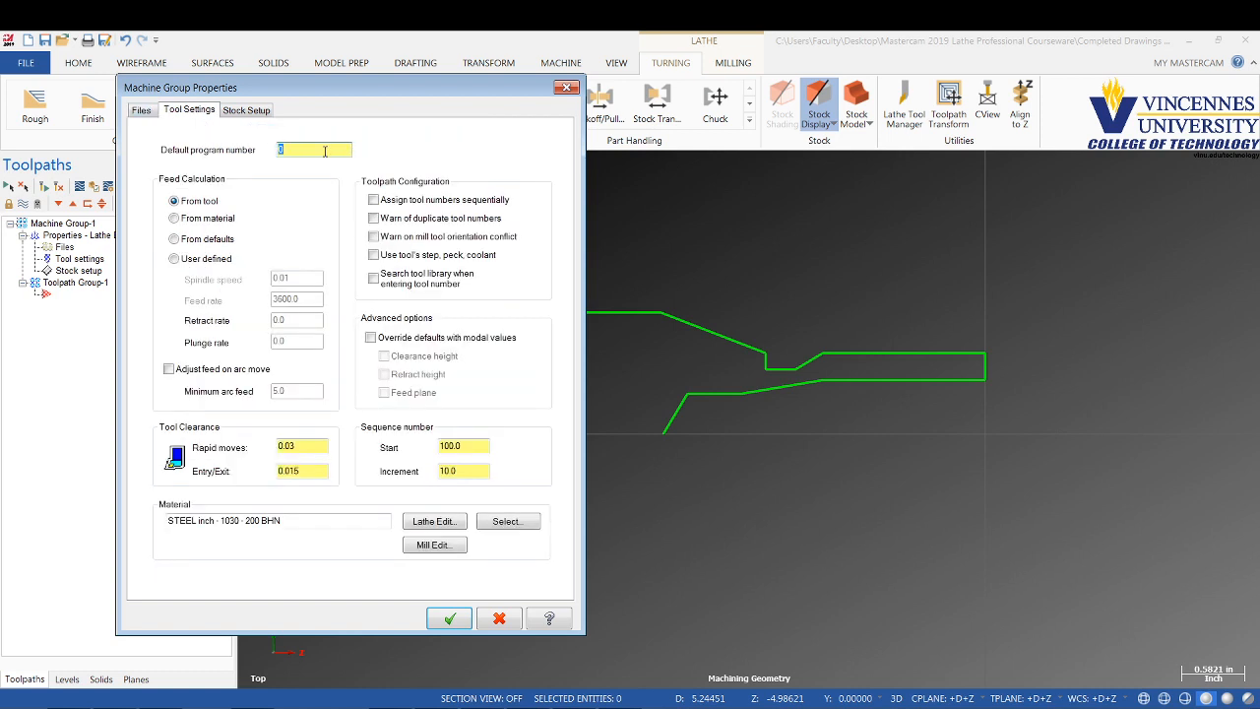
text(7)
key(BackSpace)
text(6)
key(Return)
Enable sequential tool numbering, duplicate tool number and mill tool orientation warnings, and use of the tool's step, peck and coolant
click(399, 202)
click(398, 218)
click(395, 238)
Override the defaults with modal values for clearance height, retract height and feed plane
click(380, 337)
click(390, 357)
click(390, 376)
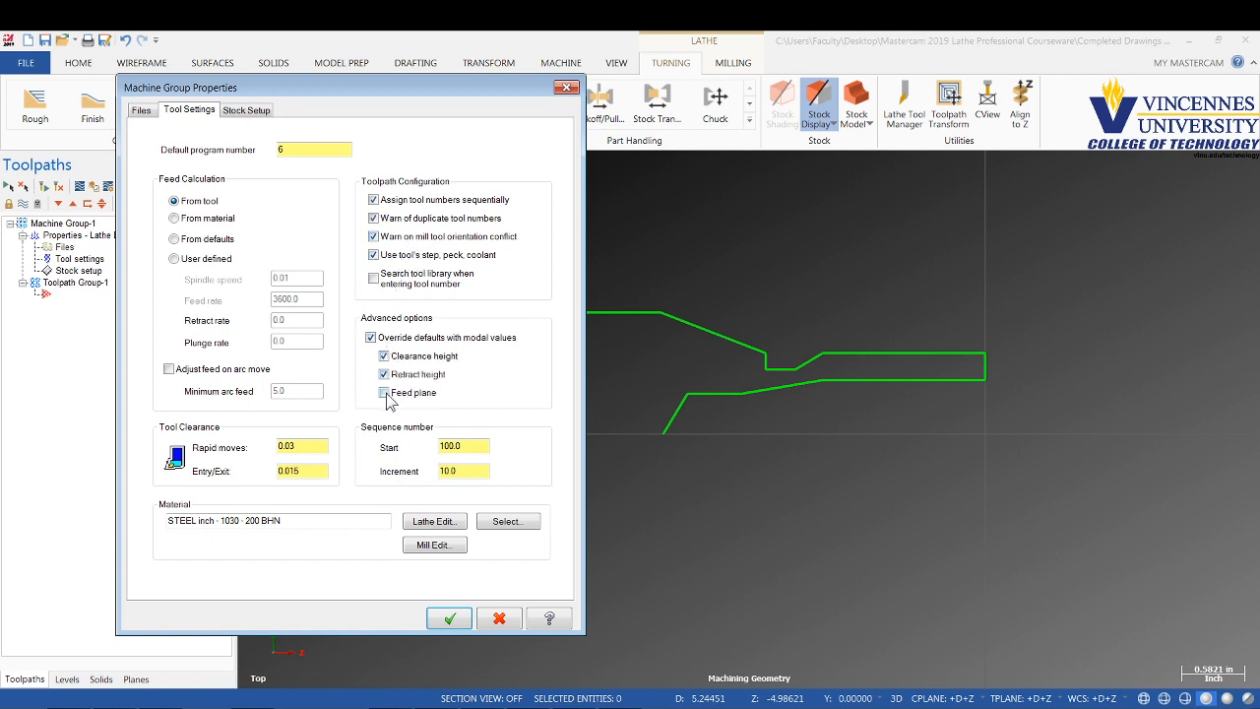
click(389, 394)
Define the left spindle's cylindrical stock with a 3.25 in outer diameter and a 5.0 in length
click(251, 111)
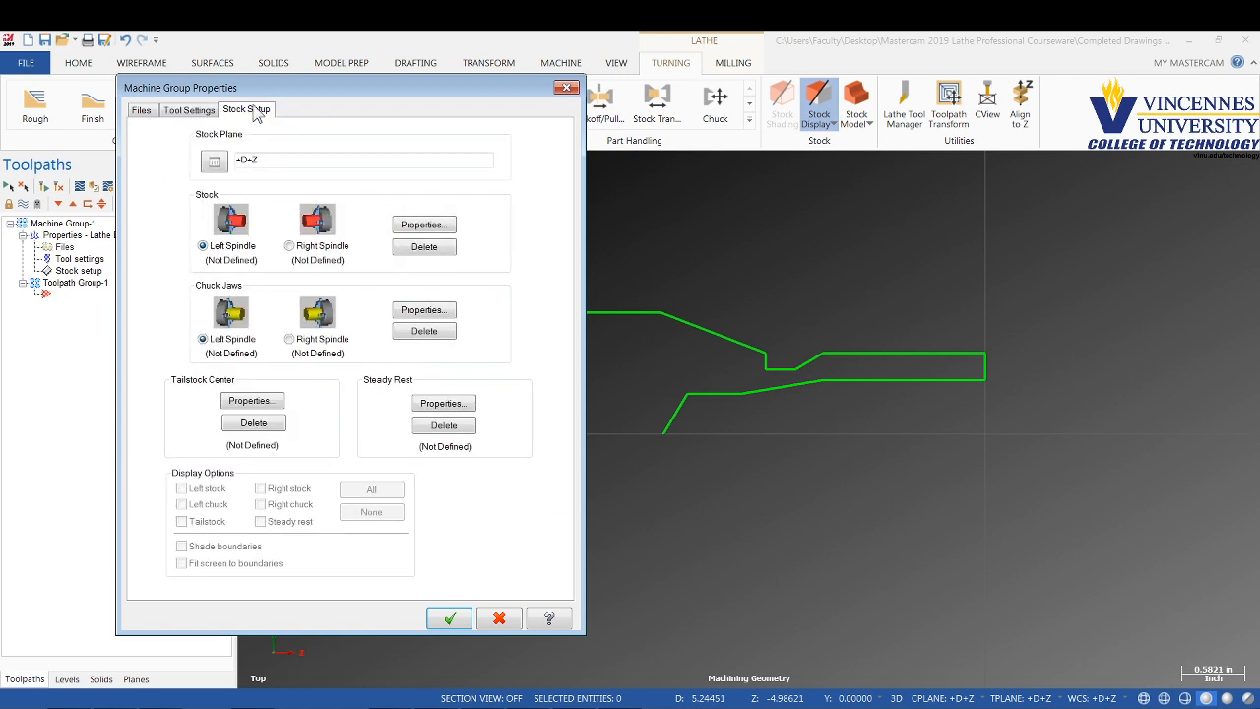
click(422, 227)
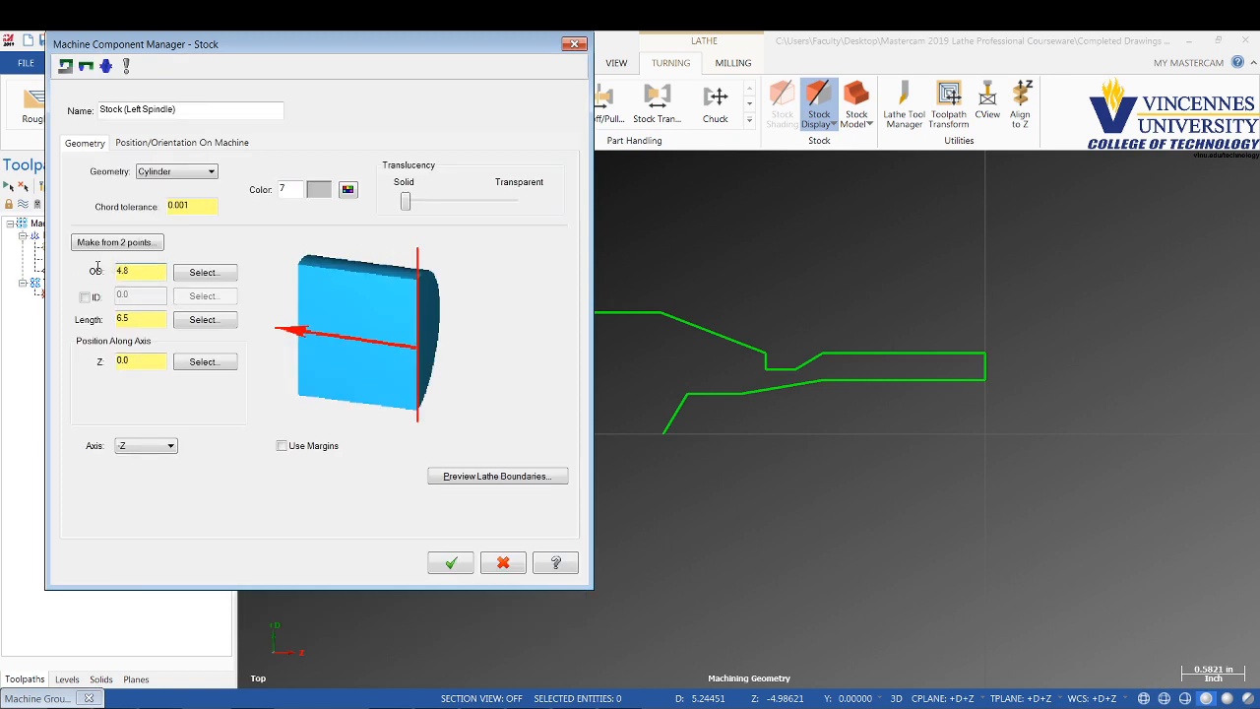
drag(134, 271, 85, 275)
text(3.25)
key(Return)
drag(138, 318, 88, 322)
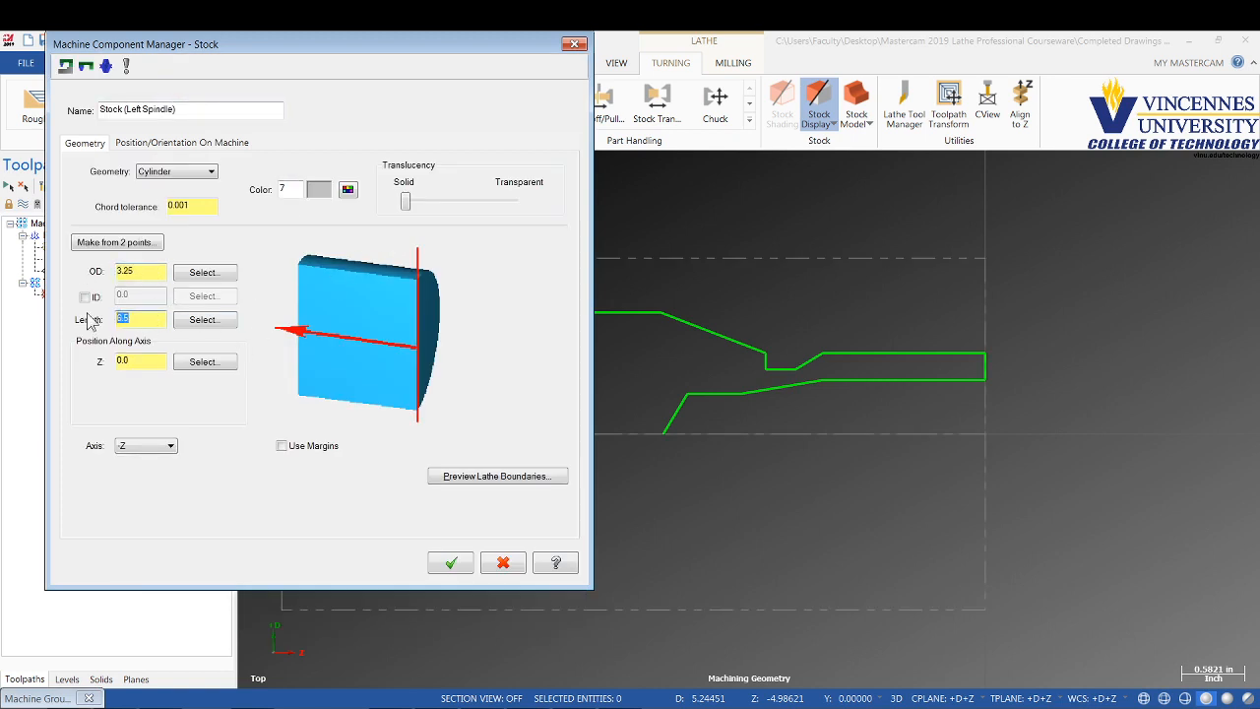
text(5.0)
key(Return)
Add stock margins of 0.125 in on the OD, 0.1 in on the right and 2 in on the left, and accept the stock
click(281, 446)
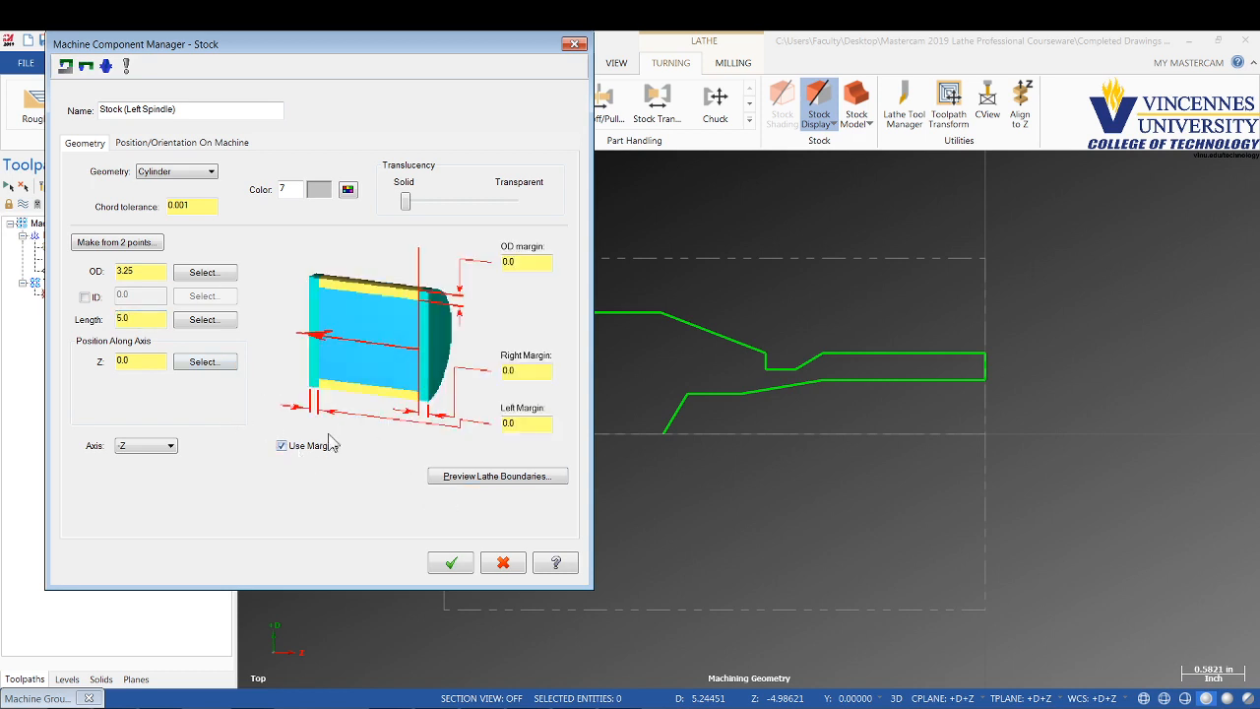
double_click(516, 262)
text(.125)
key(Return)
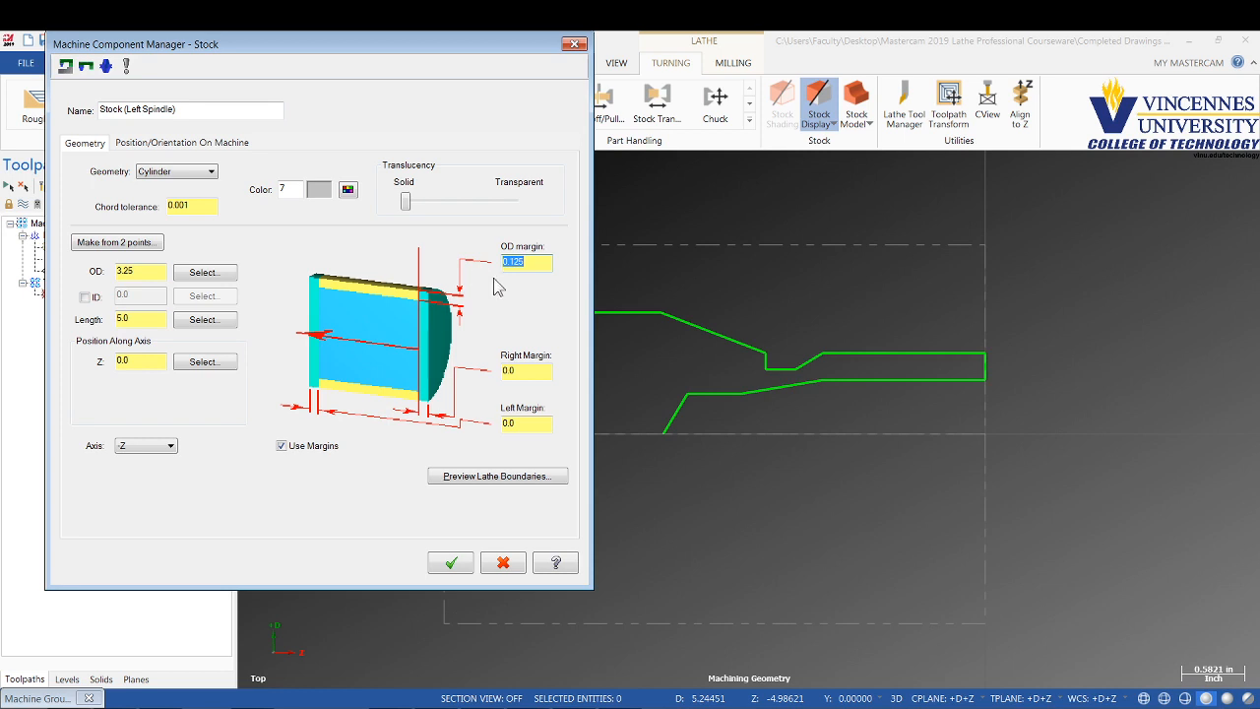
key(Tab)
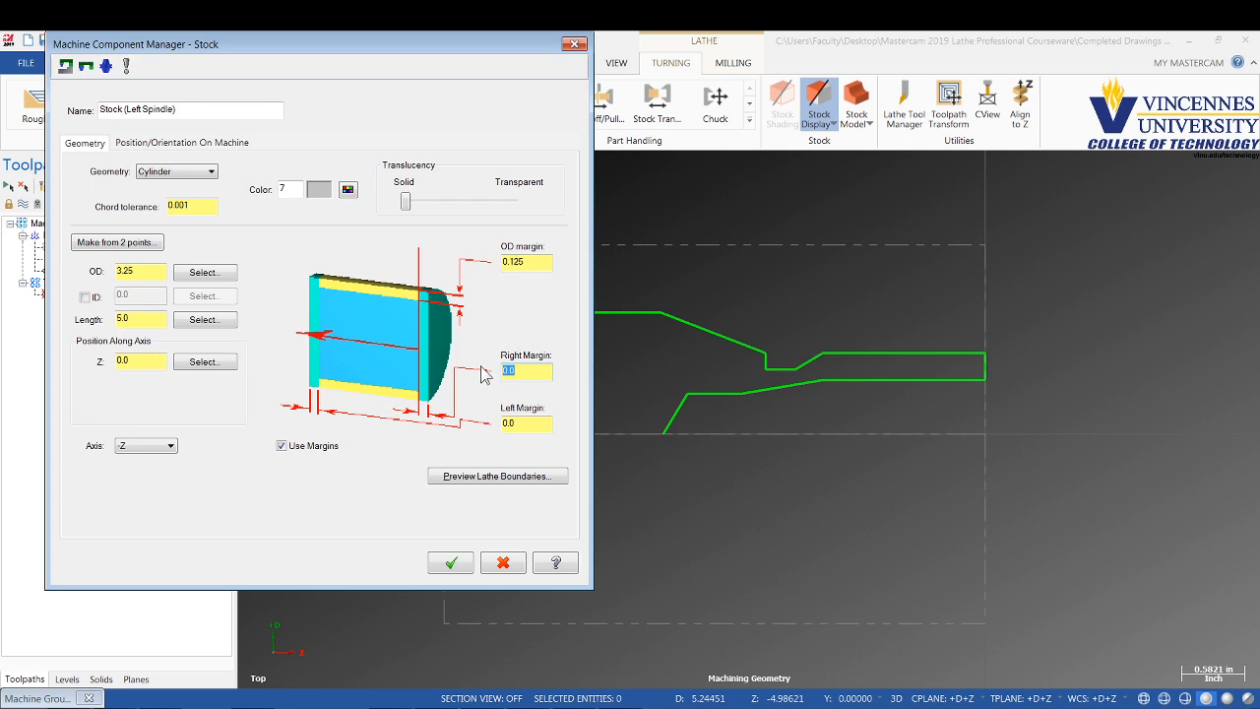
text(0.1)
key(Tab)
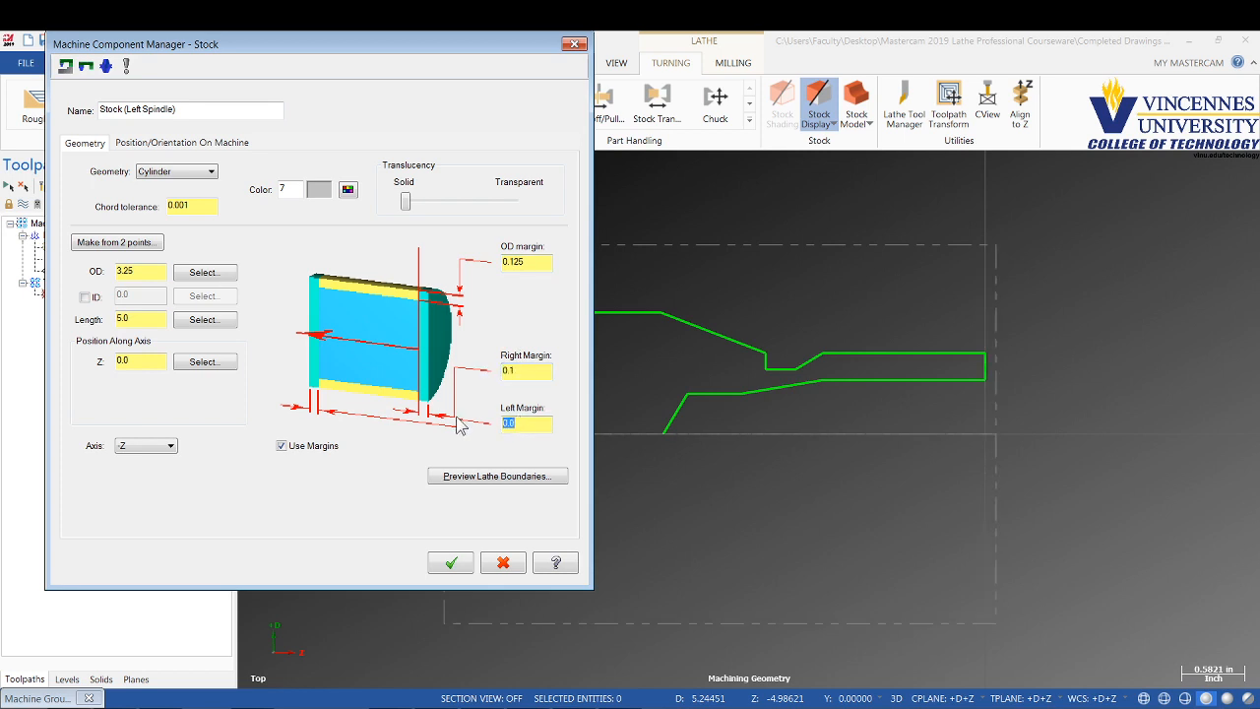
text(2)
key(Return)
click(449, 564)
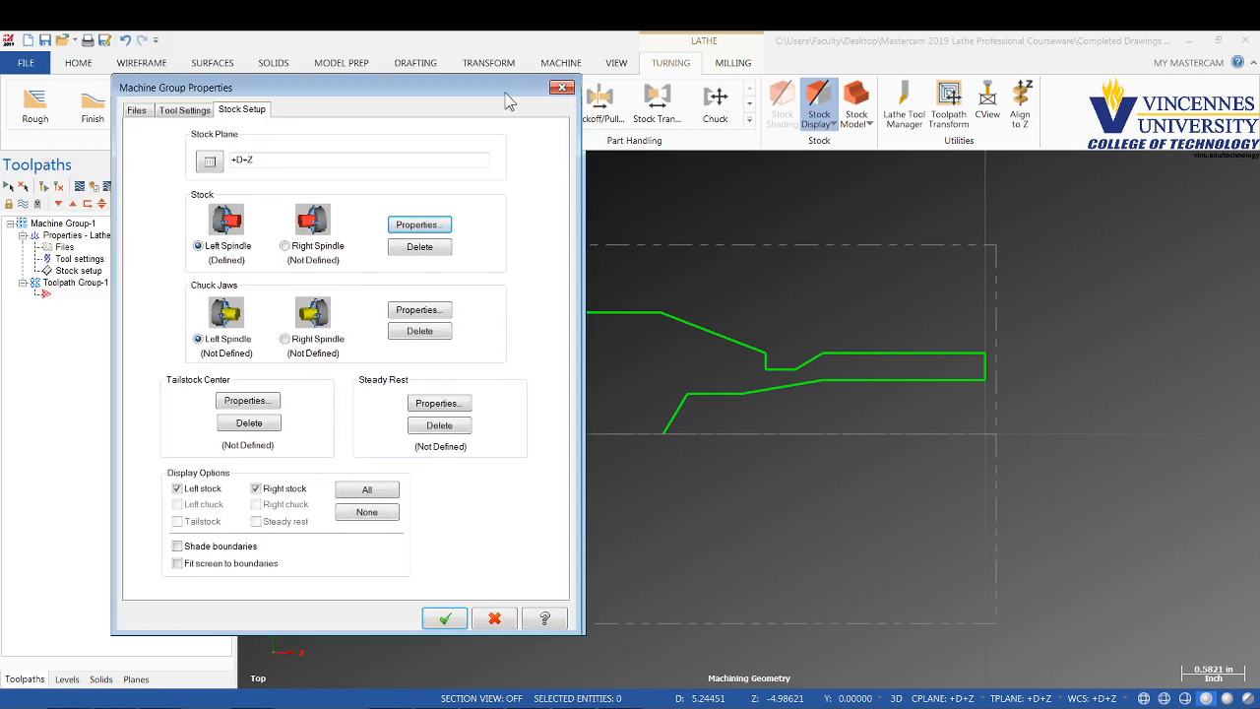
Define the left spindle chuck jaws positioned from stock with a 1.5 in grip length, and accept the machine group properties
mouse_move(509, 102)
mouse_down()
mouse_move(140, 107)
mouse_move(490, 104)
mouse_up()
click(392, 315)
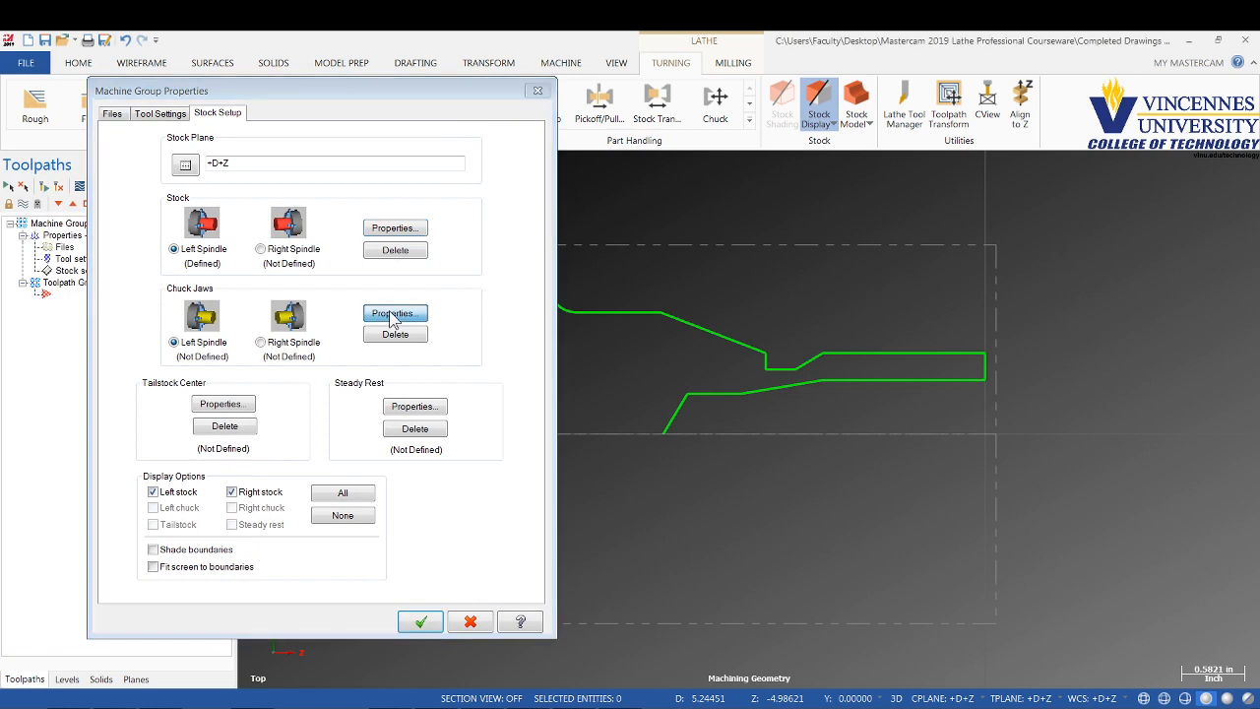
click(403, 318)
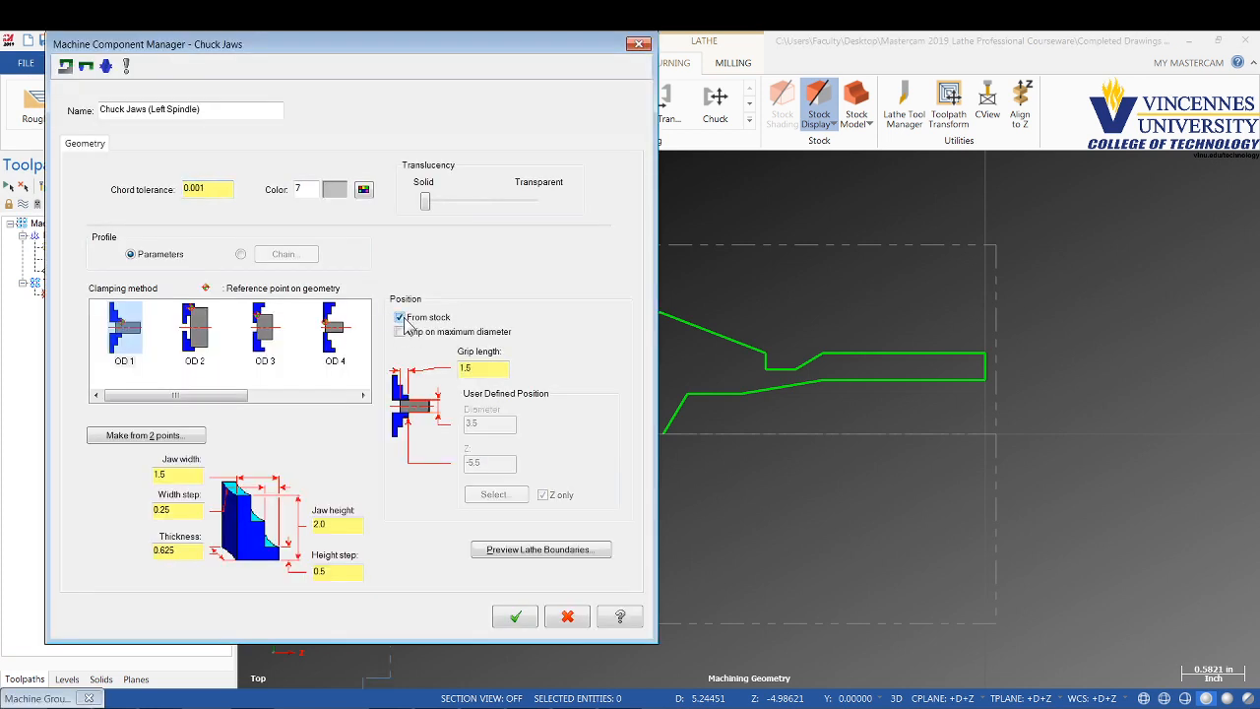
double_click(477, 367)
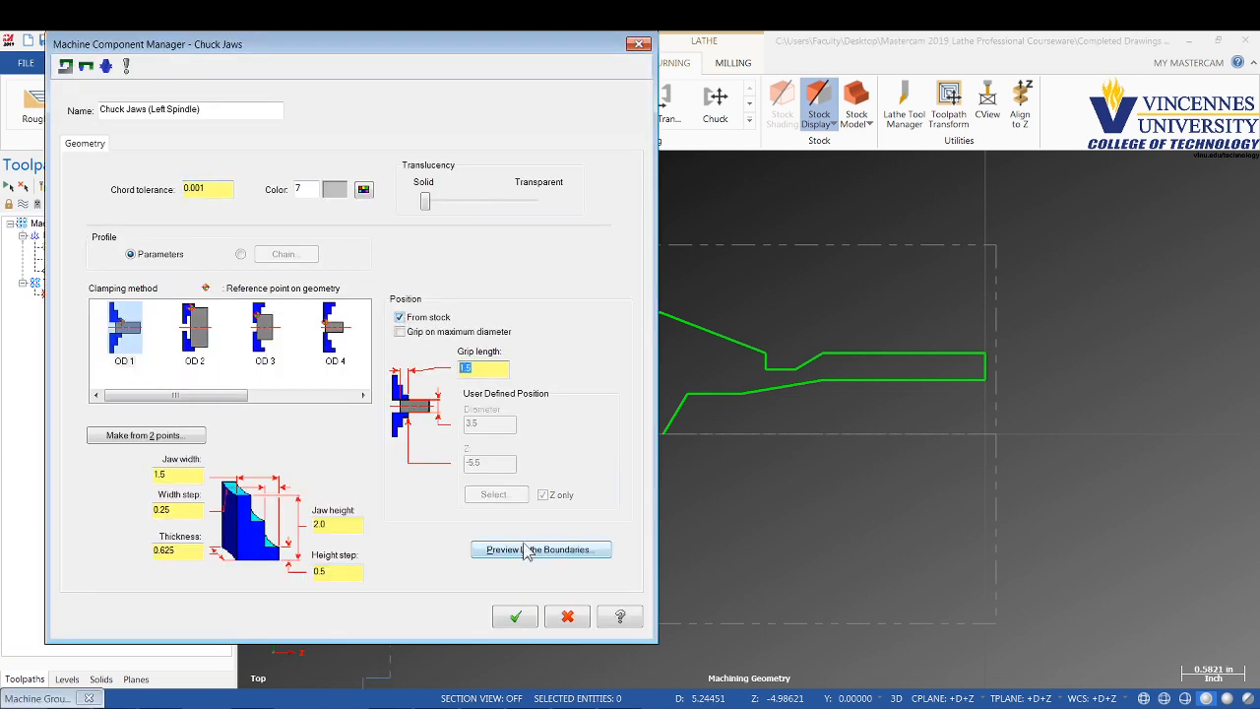
click(519, 617)
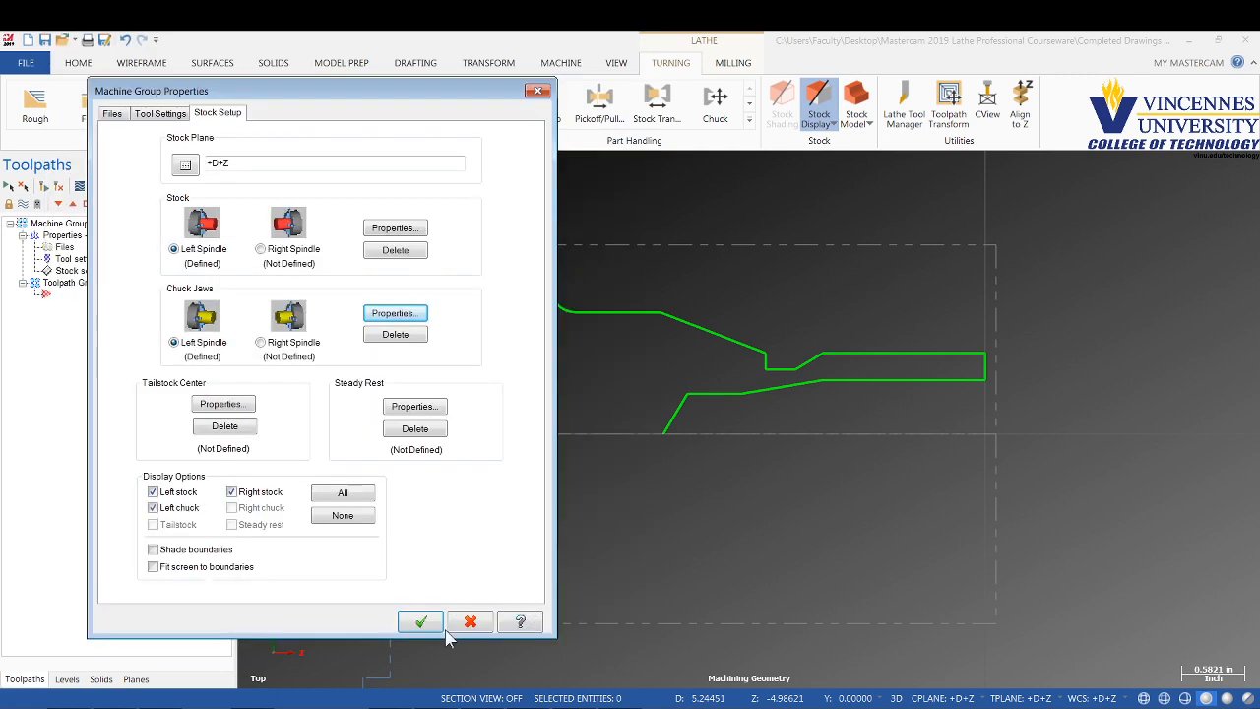
click(420, 621)
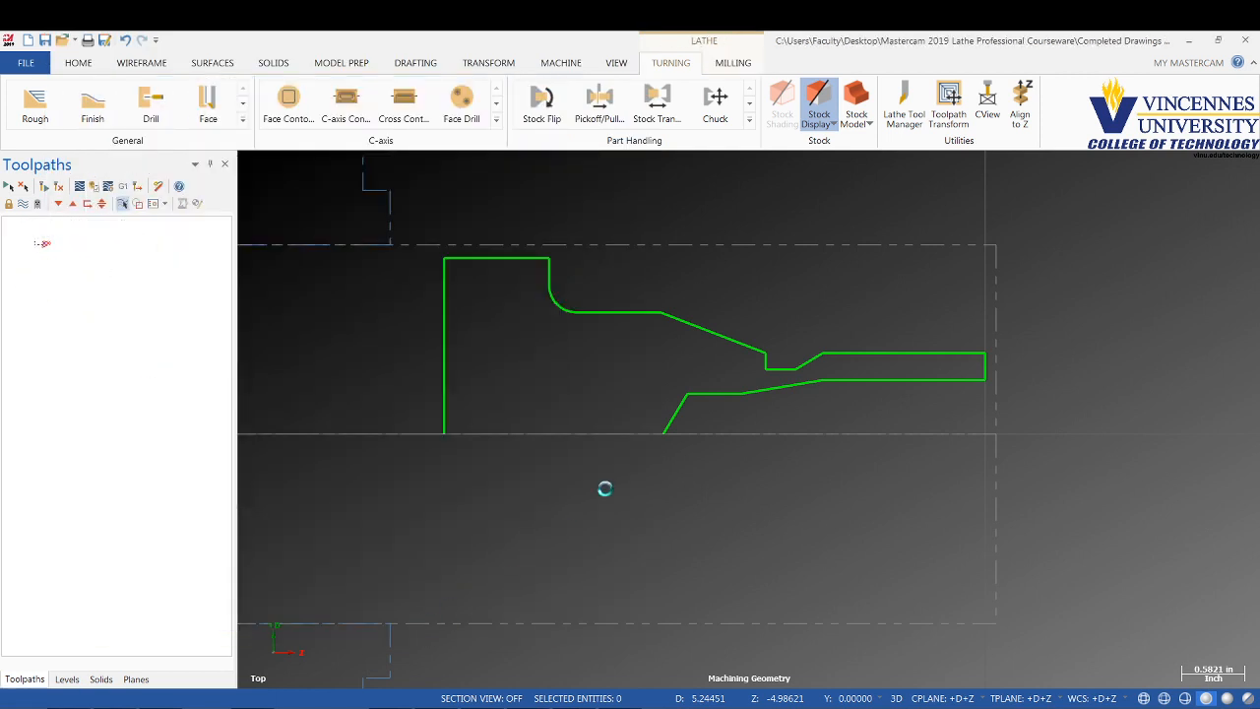
scroll(801, 451, down, 3)
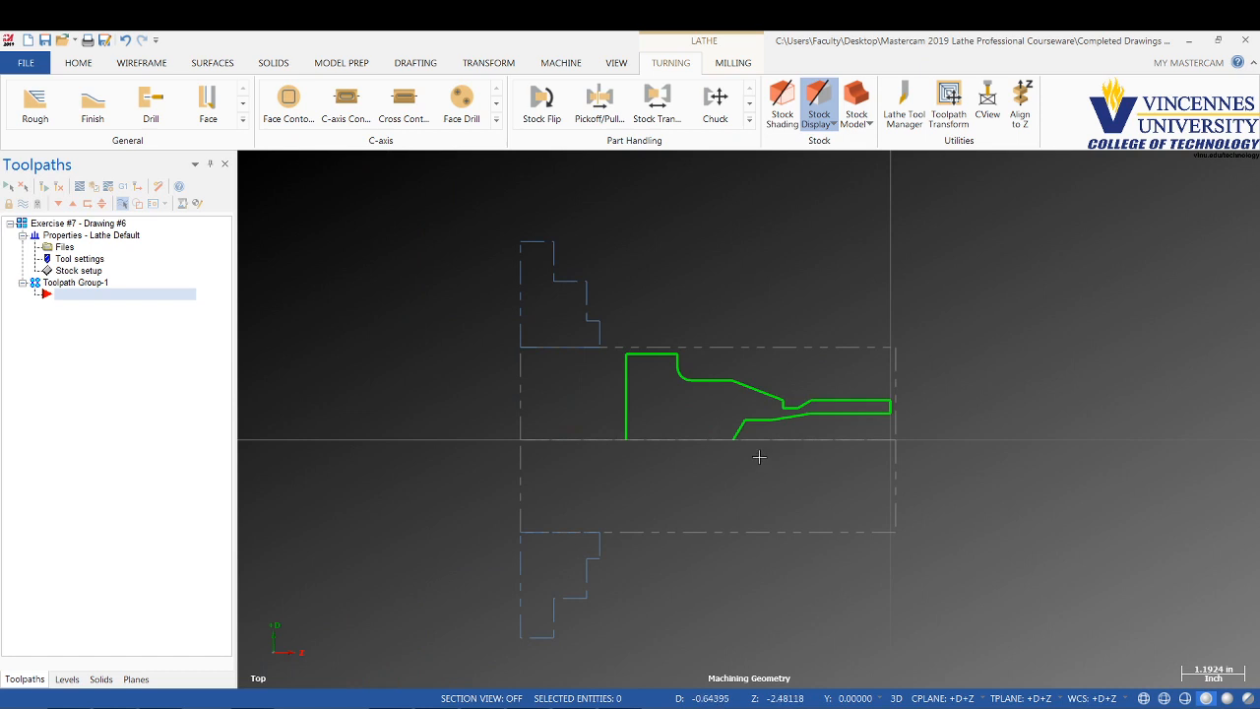
scroll(689, 443, up, 2)
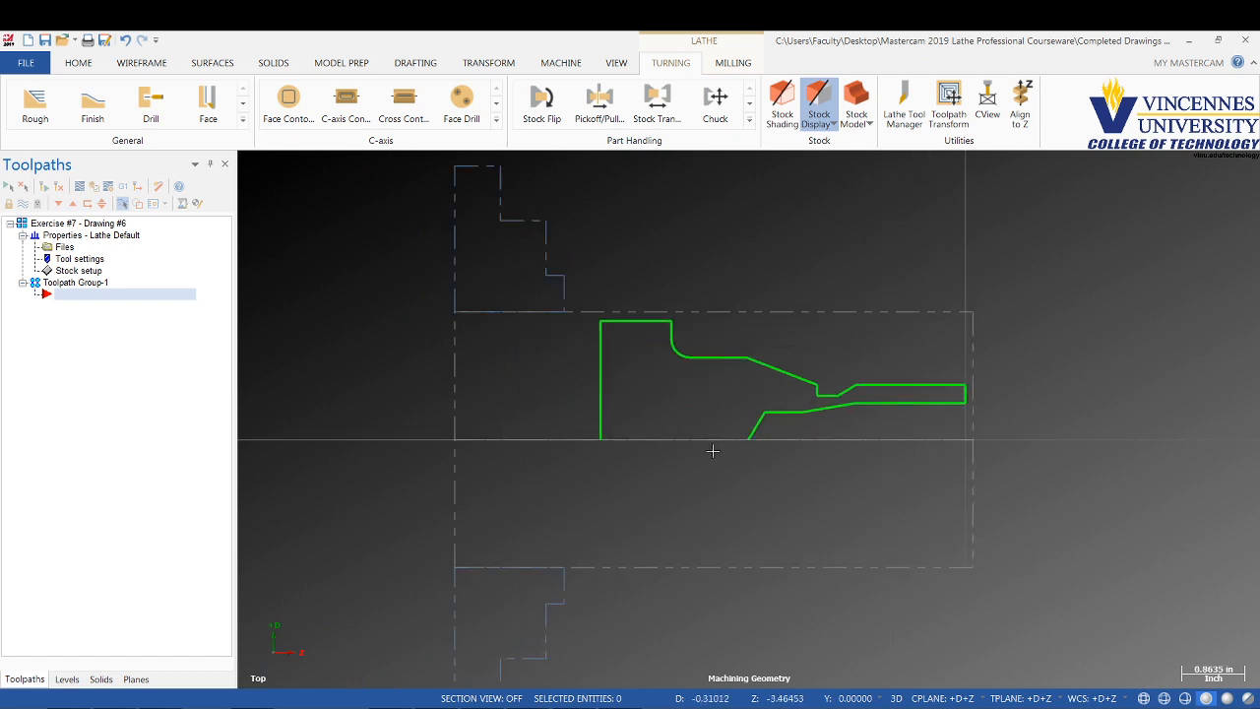